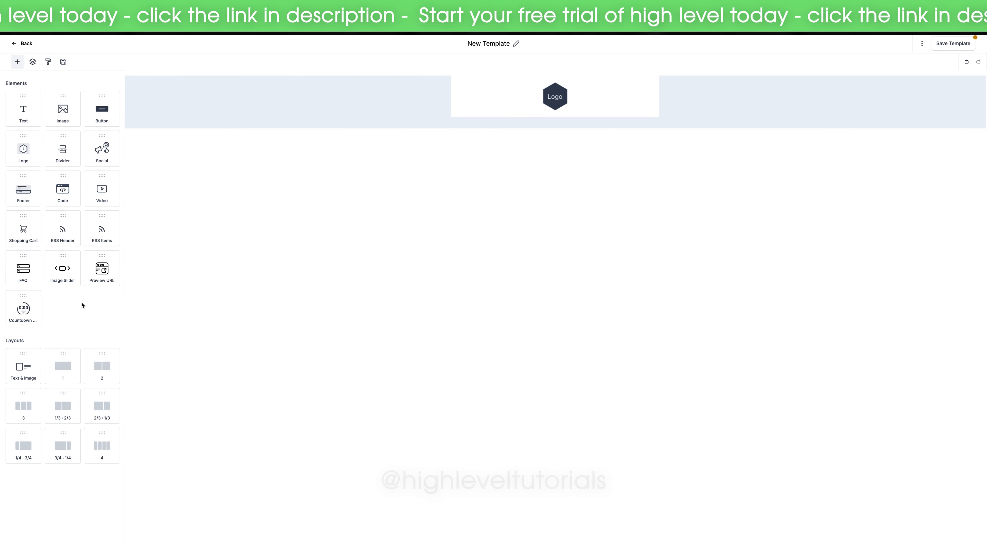
# Add a text element with a heading and paragraph directly beneath the logo in the email template
pyautogui.moveTo(39, 124); pyautogui.dragTo(551, 156)
pyautogui.click(484, 129)
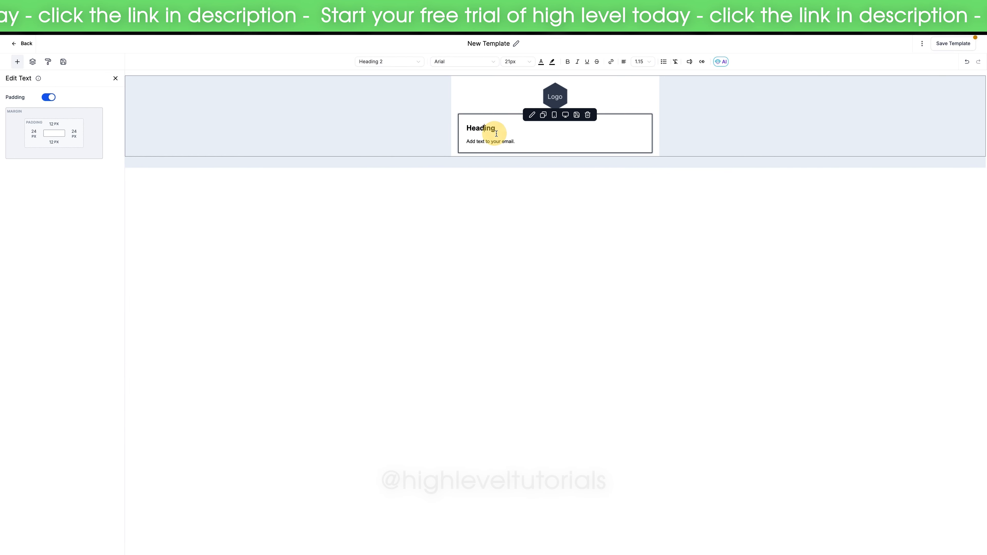
pyautogui.doubleClick(484, 129)
pyautogui.click(515, 142)
pyautogui.click(529, 150)
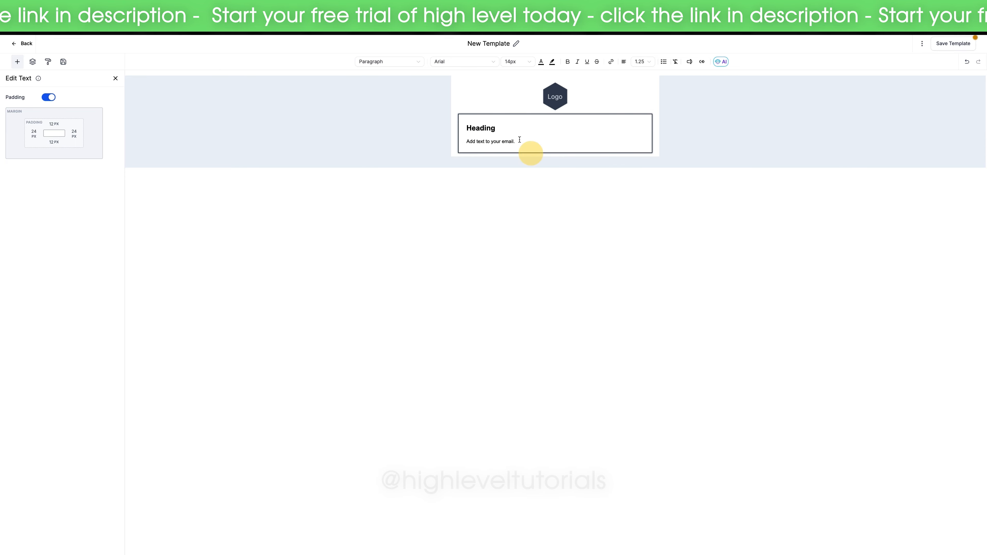
# Add a button element beneath the text block and a footer element beneath the button
pyautogui.click(17, 62)
pyautogui.moveTo(102, 113); pyautogui.dragTo(556, 156)
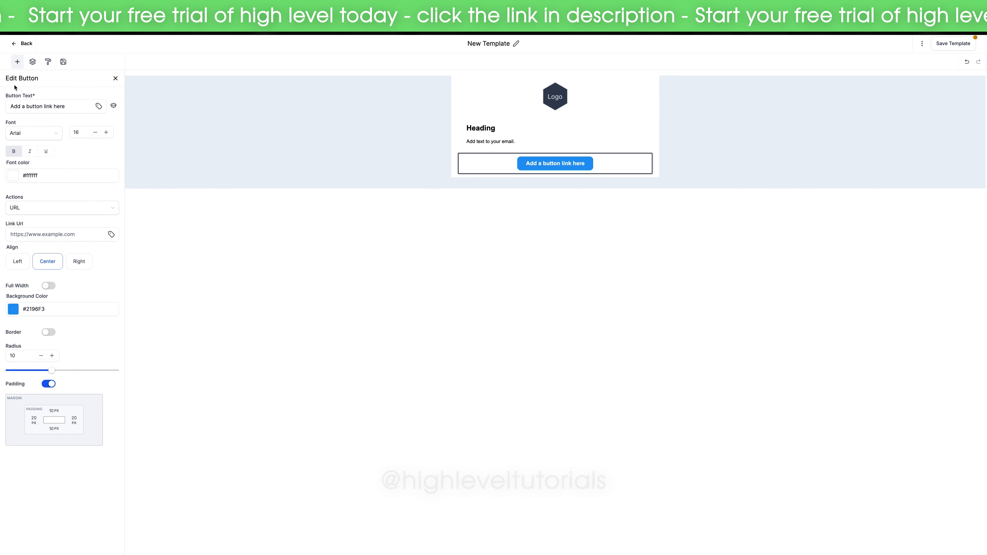
pyautogui.click(17, 61)
pyautogui.moveTo(33, 189); pyautogui.dragTo(549, 171)
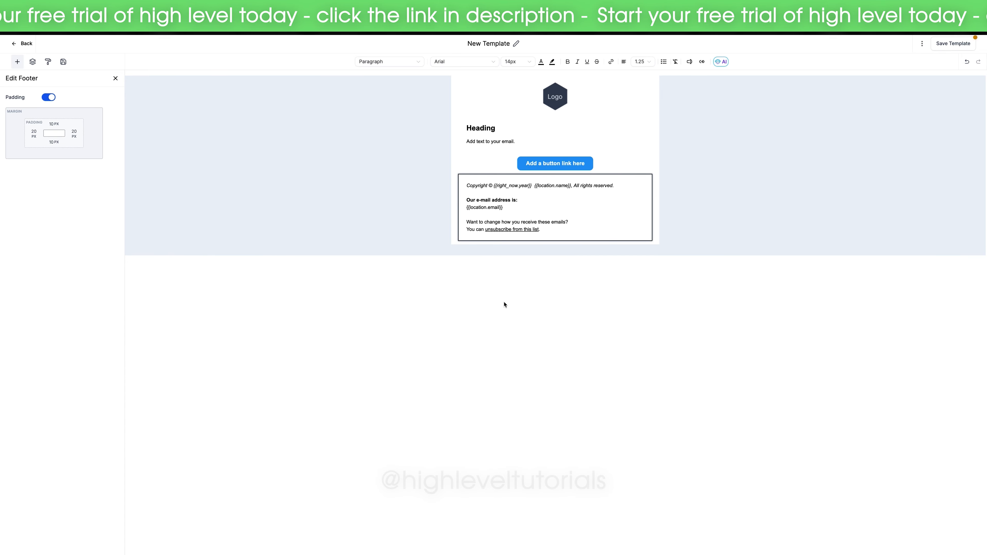
pyautogui.click(510, 330)
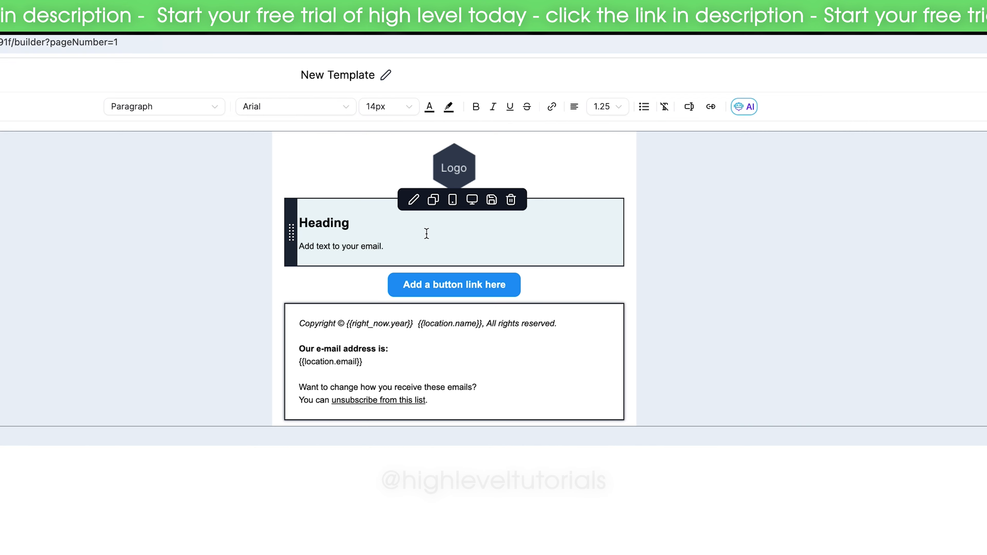
# Review the button's settings and the footer's editable copyright text
pyautogui.click(434, 290)
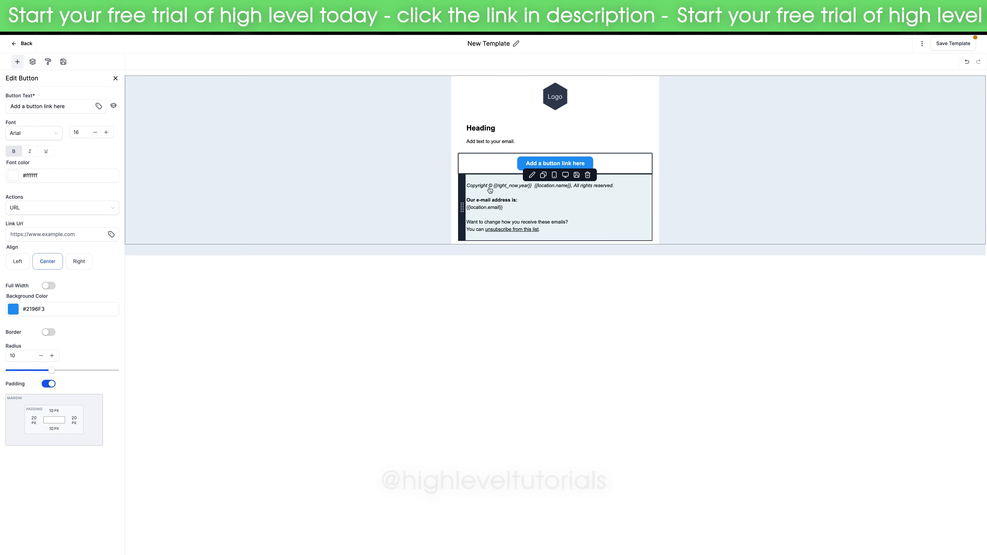
pyautogui.moveTo(570, 161)
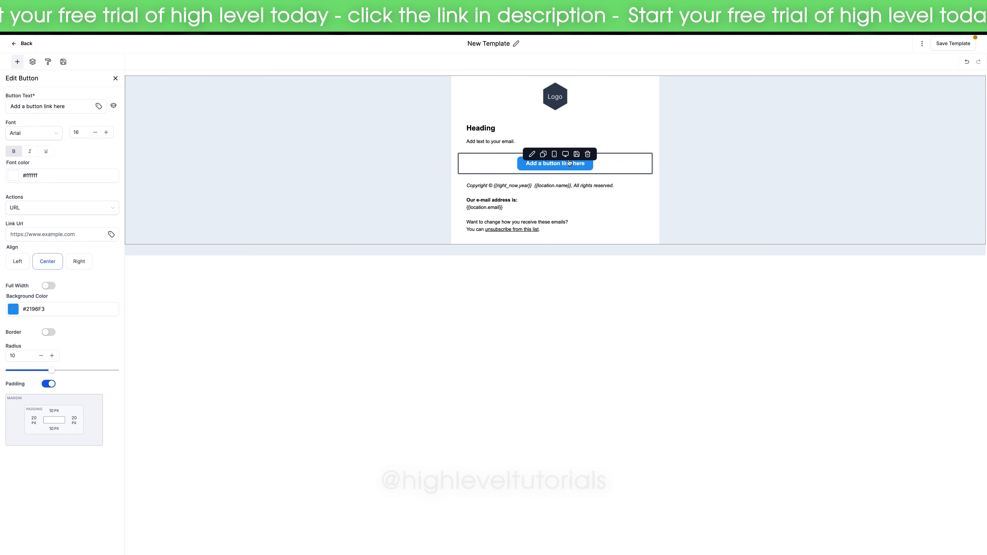
pyautogui.click(568, 210)
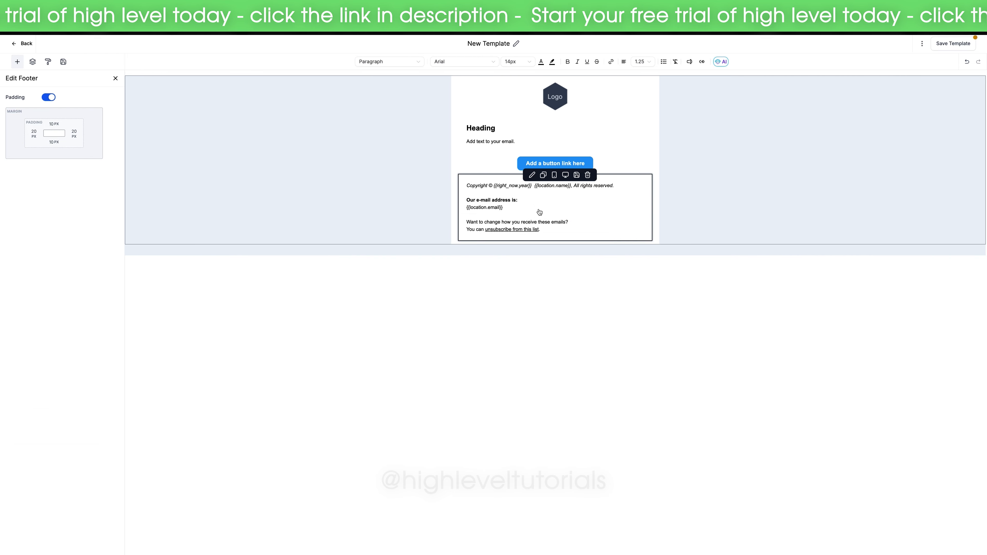
pyautogui.moveTo(494, 187); pyautogui.dragTo(533, 190)
pyautogui.click(515, 187)
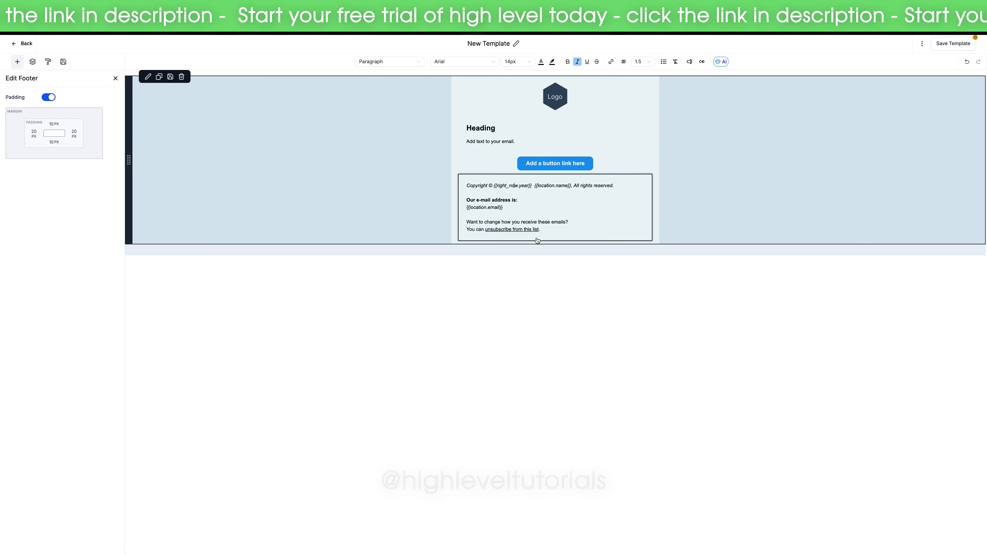
# Insert an image element between the button and the footer
pyautogui.click(17, 63)
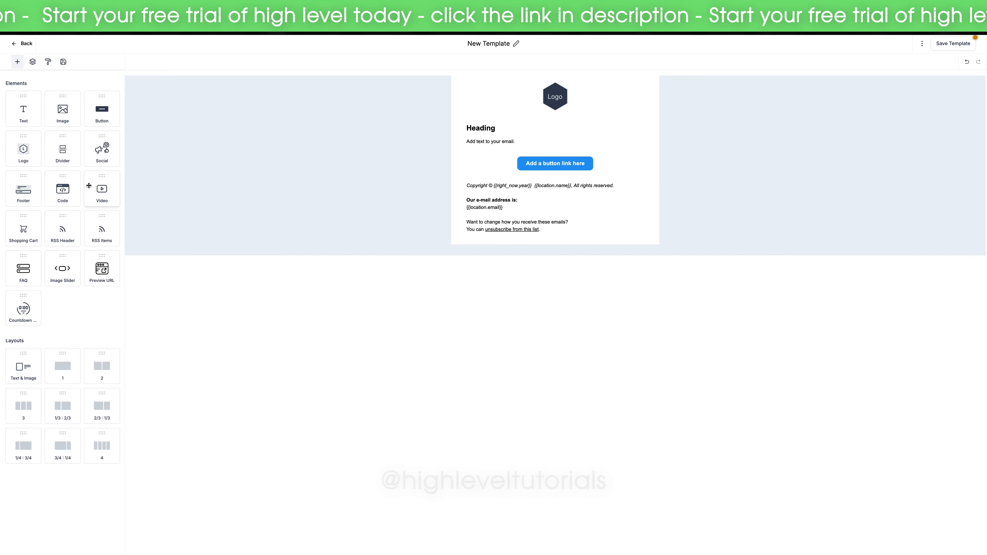
pyautogui.click(66, 116)
pyautogui.moveTo(65, 116); pyautogui.dragTo(627, 175)
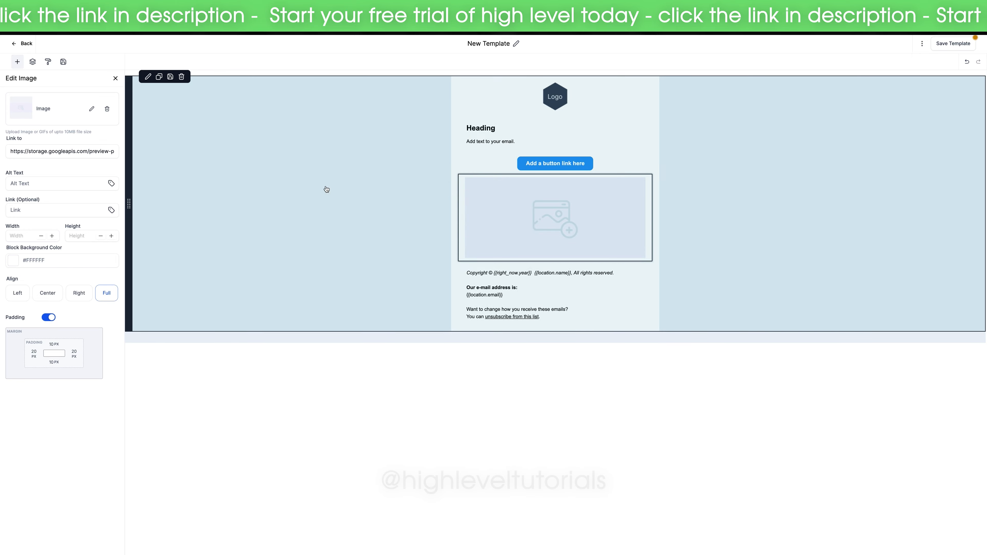
pyautogui.click(182, 132)
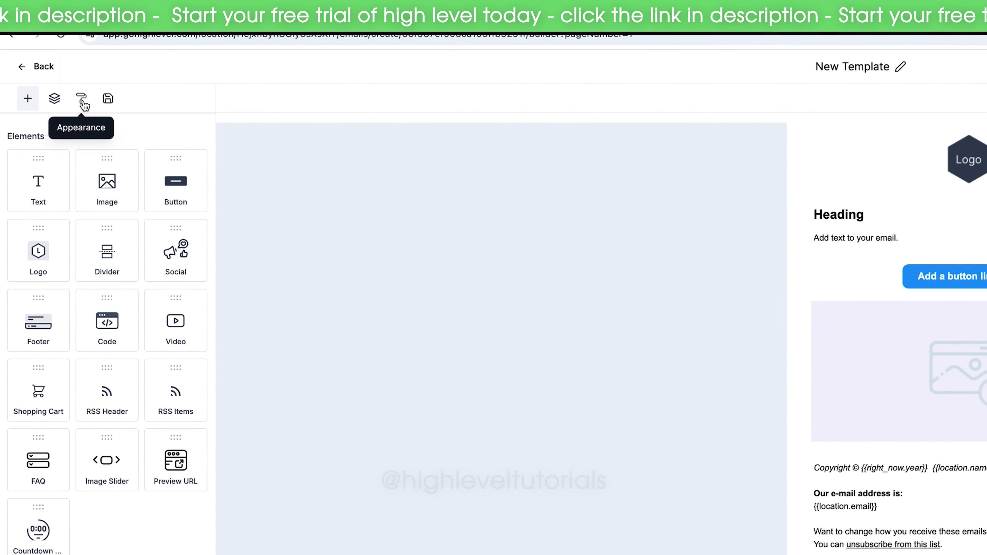
# Examine the template's global appearance settings for the template, buttons, custom CSS and mobile formatting
pyautogui.click(84, 105)
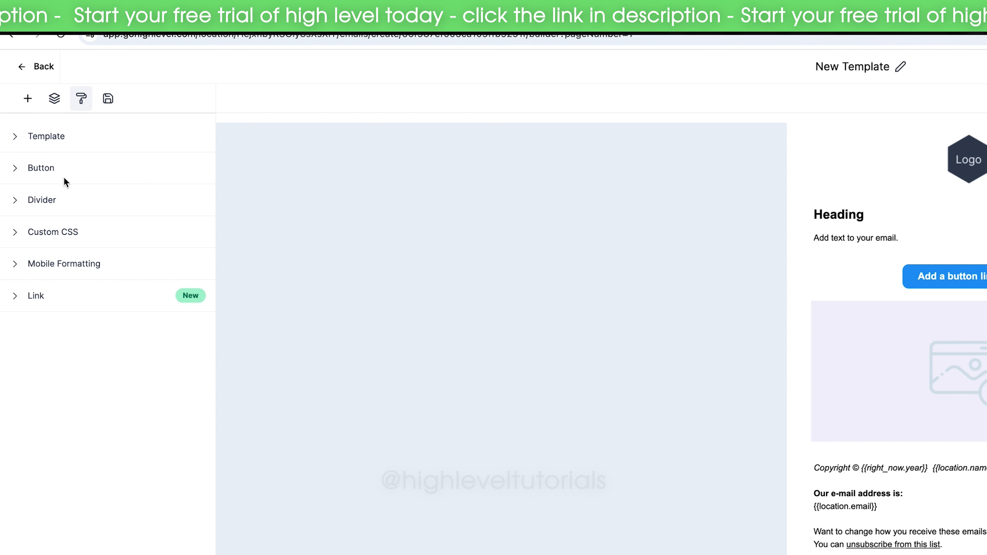
pyautogui.click(20, 171)
pyautogui.click(17, 144)
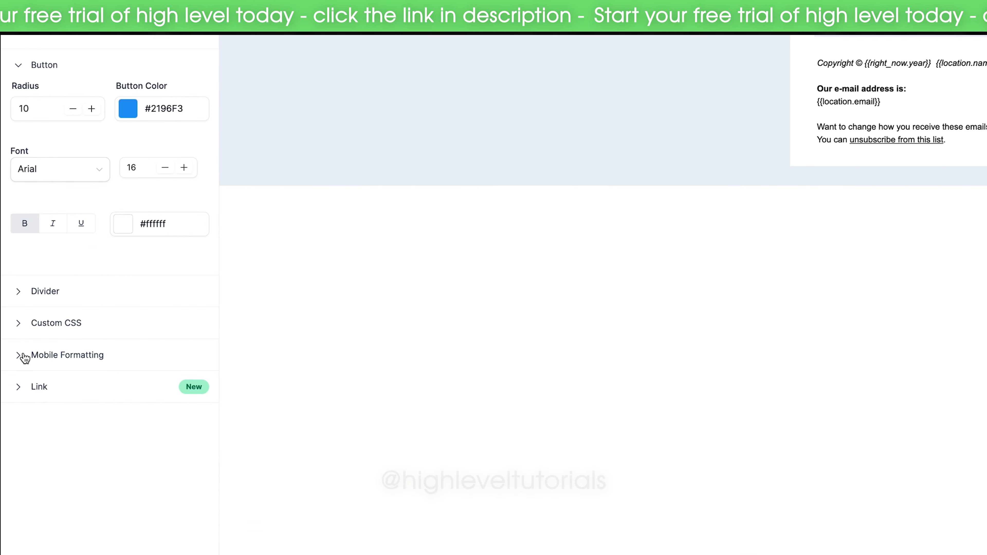
pyautogui.click(18, 325)
pyautogui.scroll(-3, 82, 348)
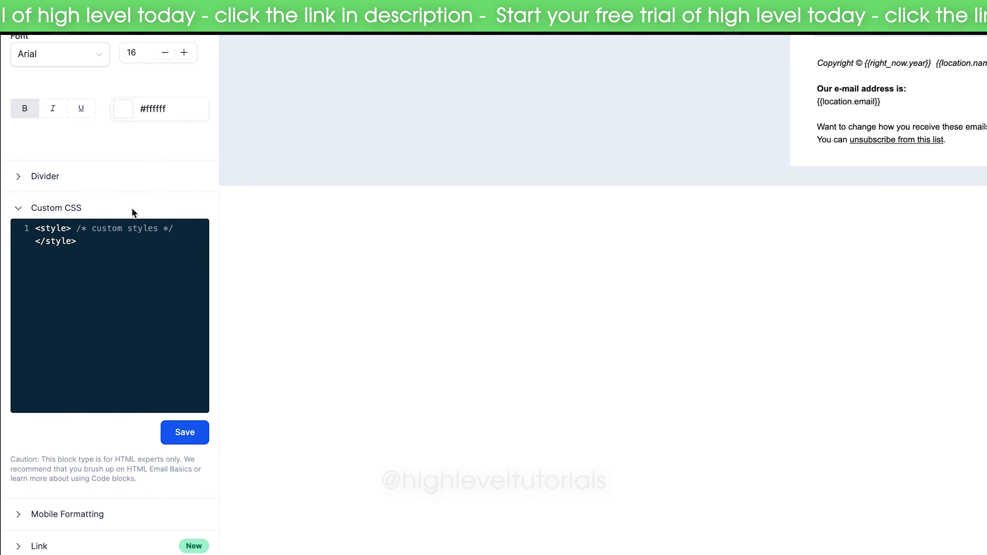
pyautogui.click(64, 211)
pyautogui.click(64, 355)
pyautogui.scroll(-3, 122, 401)
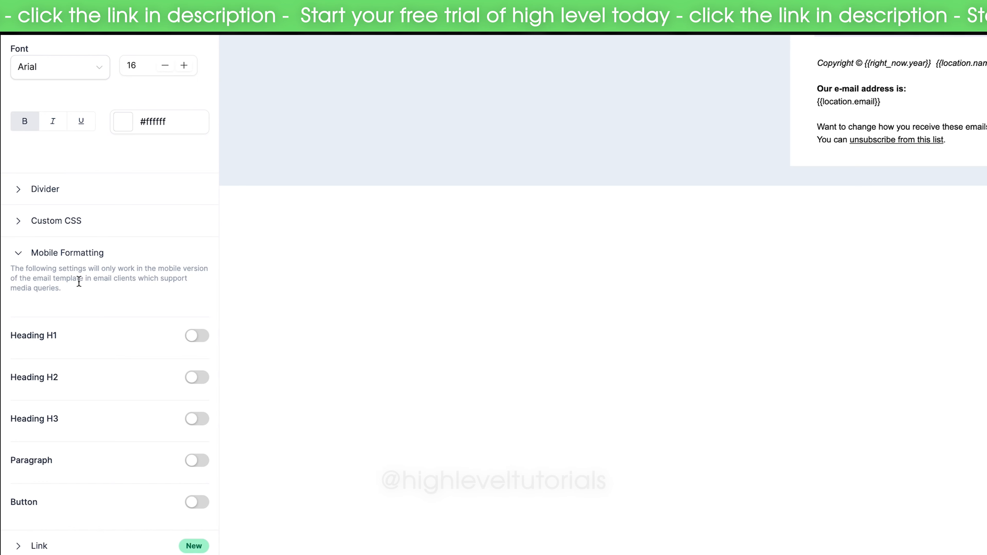
pyautogui.click(75, 255)
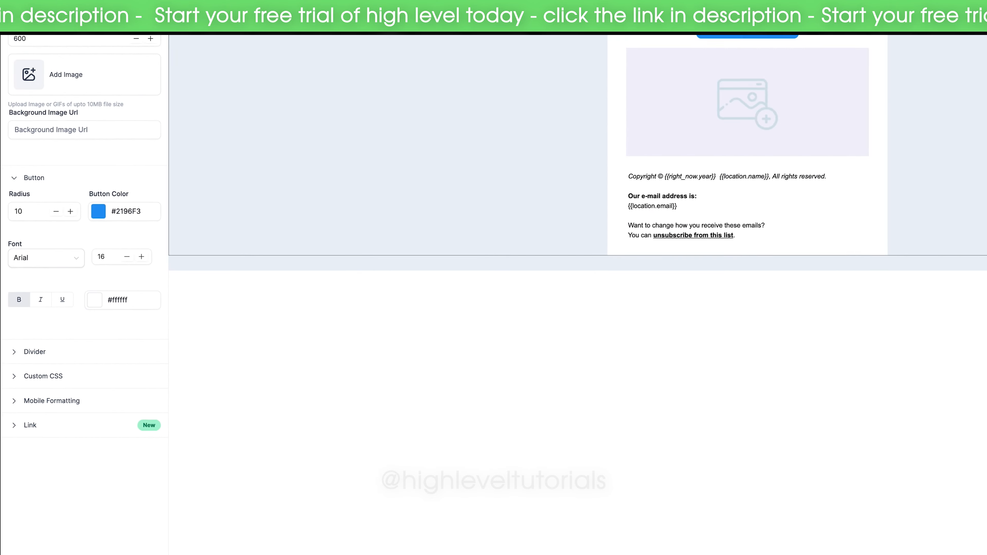
# Turn the characters "xt to your" in the paragraph under the heading into a link
pyautogui.click(506, 143)
pyautogui.moveTo(506, 143); pyautogui.dragTo(487, 146)
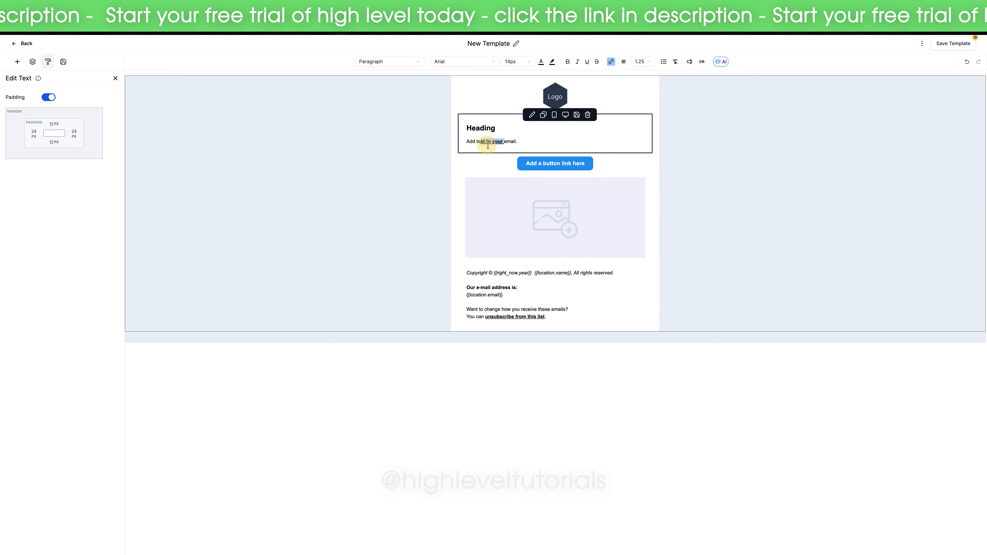
pyautogui.click(478, 142)
pyautogui.moveTo(486, 142); pyautogui.dragTo(499, 140)
pyautogui.click(451, 159)
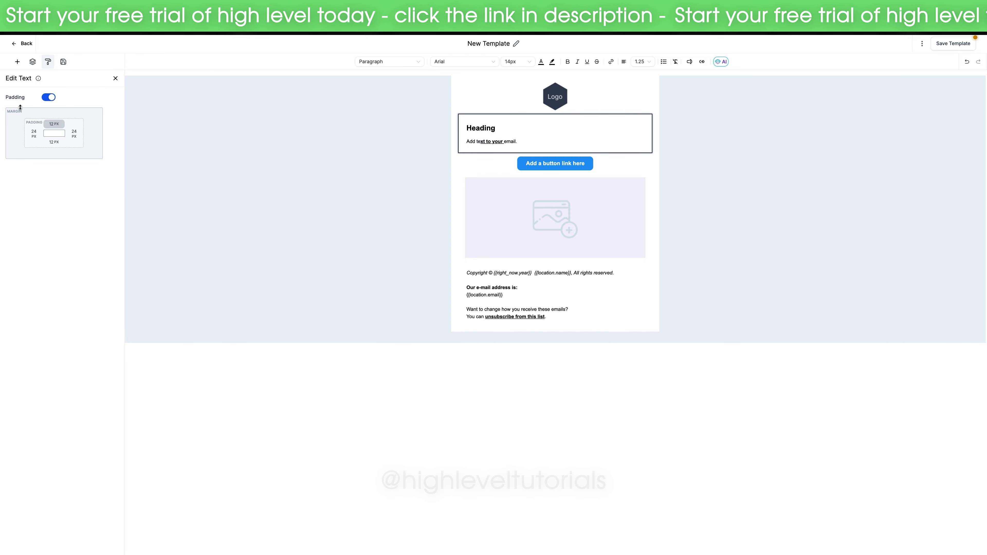
# Set the template's global link color to #19fafa
pyautogui.click(48, 62)
pyautogui.click(11, 458)
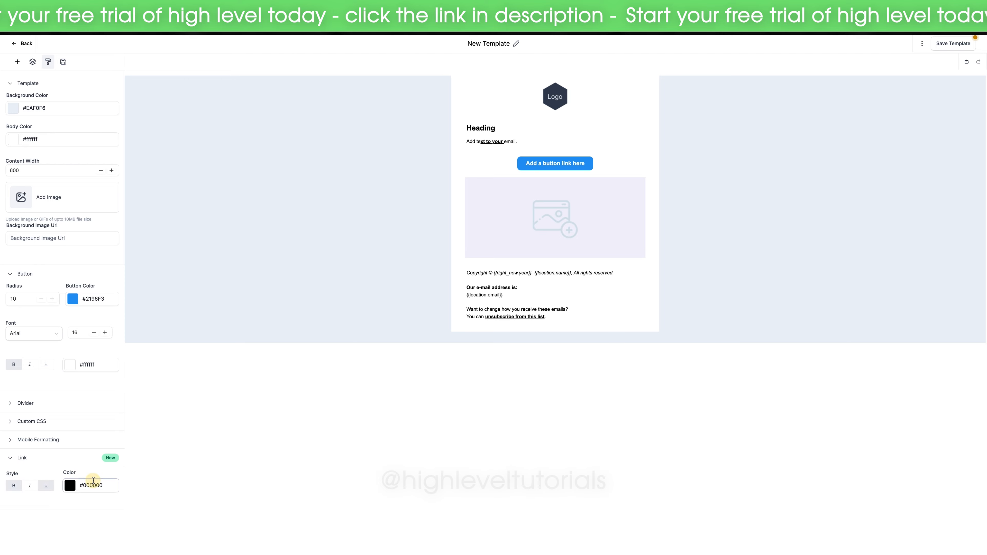
pyautogui.click(69, 491)
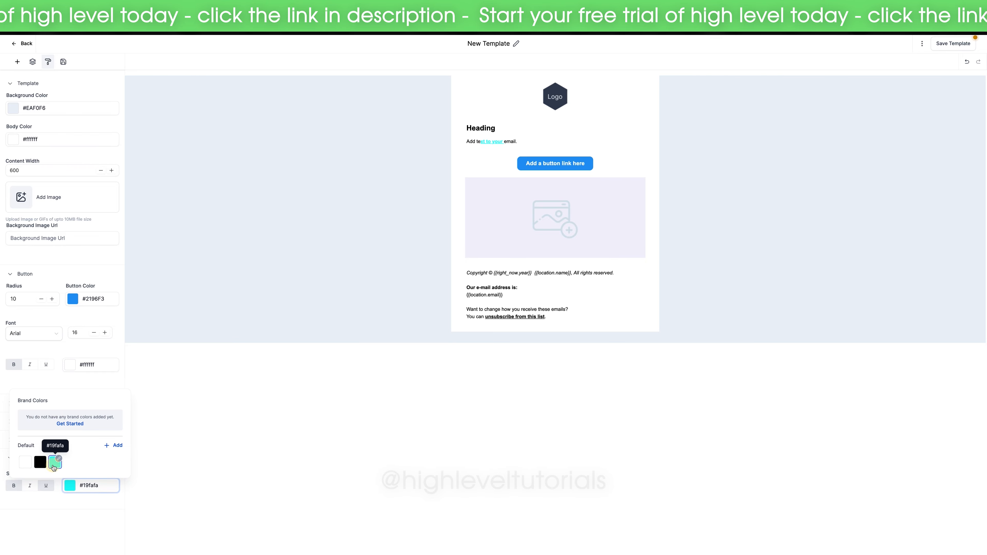
pyautogui.click(54, 467)
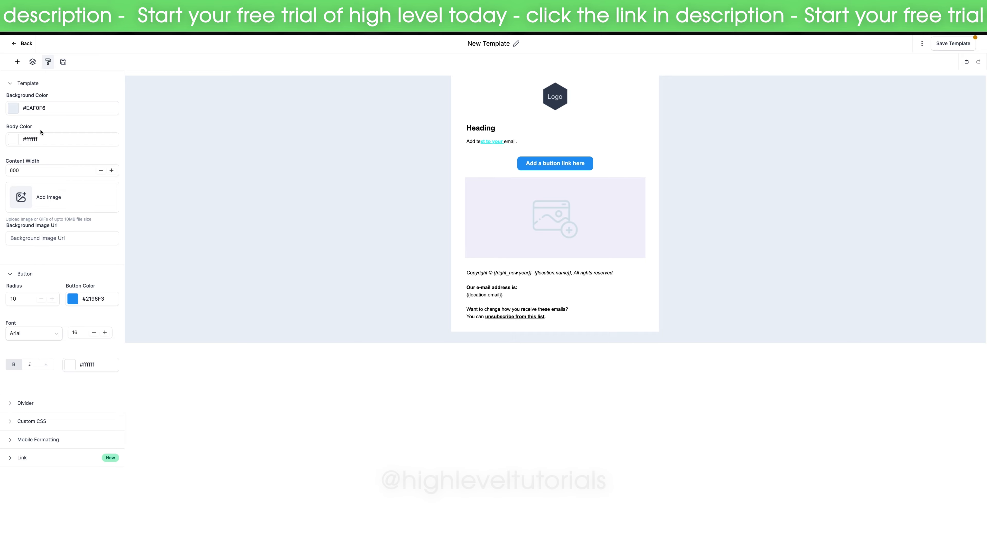
pyautogui.click(9, 84)
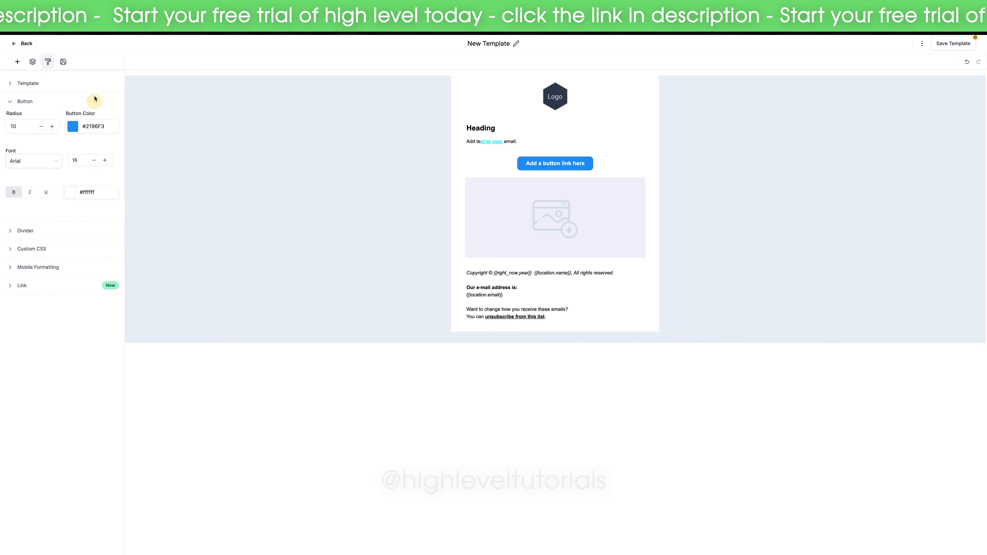
pyautogui.click(33, 61)
pyautogui.click(21, 62)
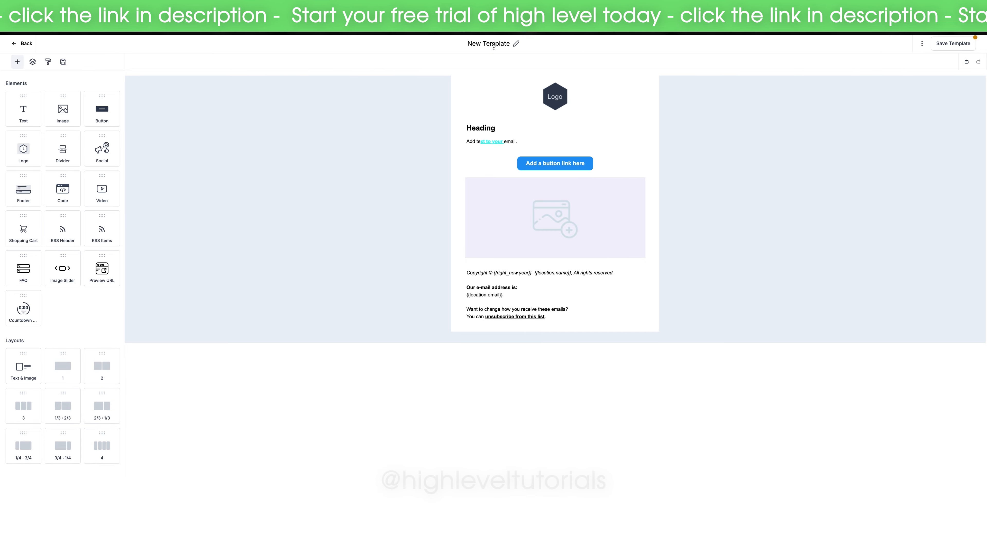
# Rename the email template to "Test" and save it
pyautogui.click(484, 44)
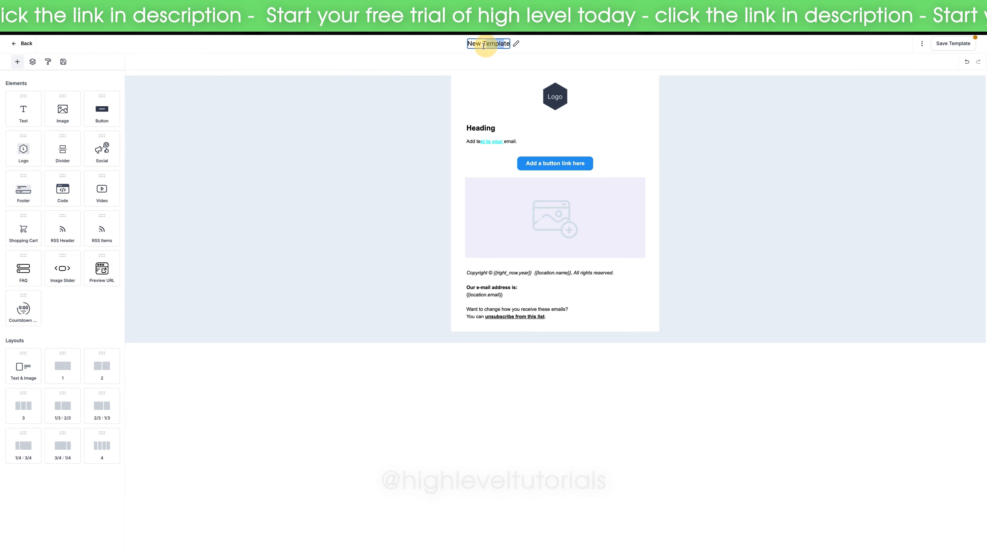
pyautogui.write('Test')
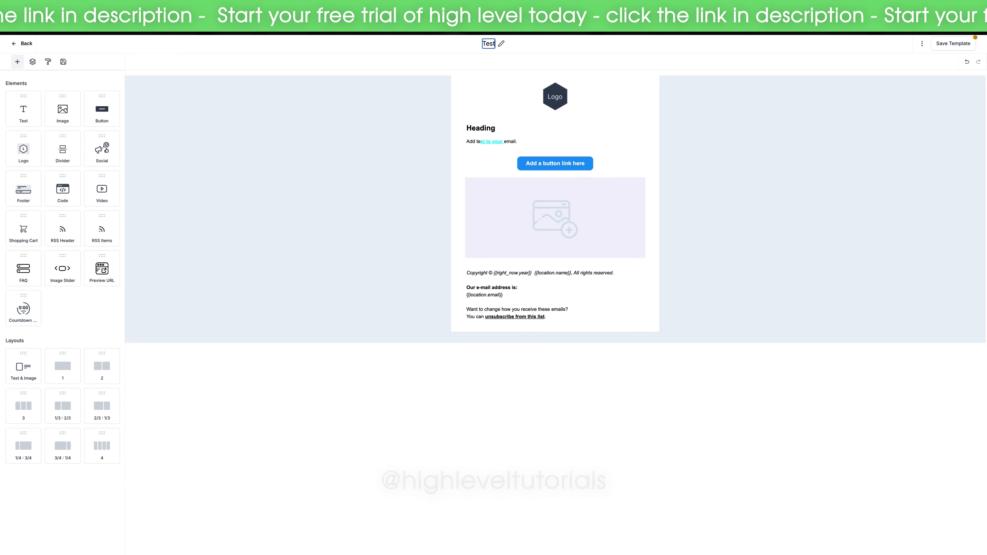
pyautogui.click(566, 39)
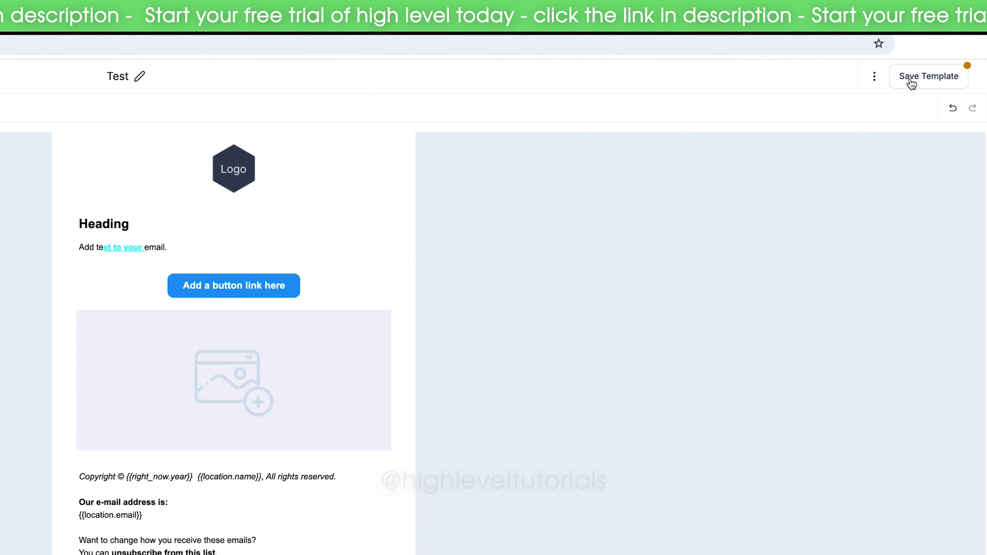
pyautogui.click(910, 81)
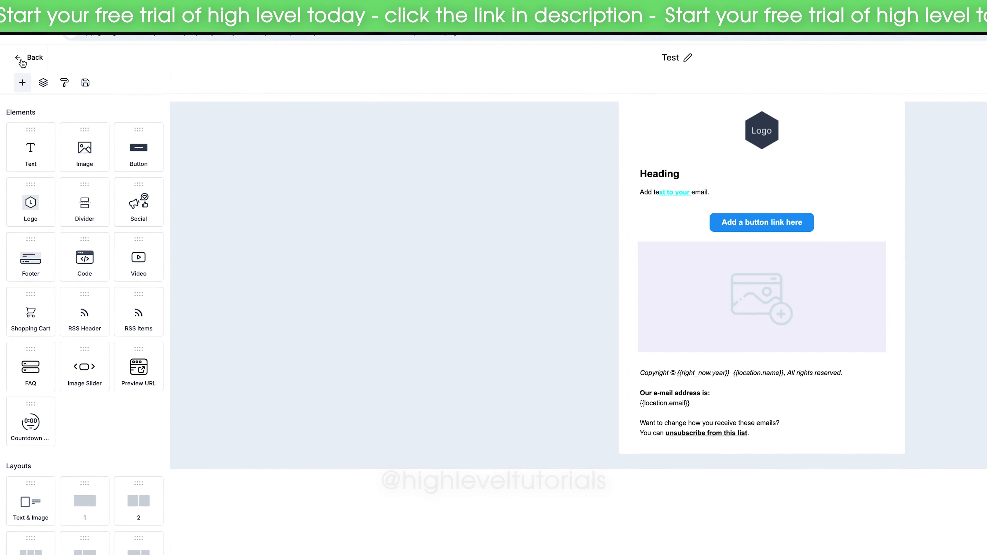
# Leave the template builder and create a new email campaign based on the Test template
pyautogui.click(22, 60)
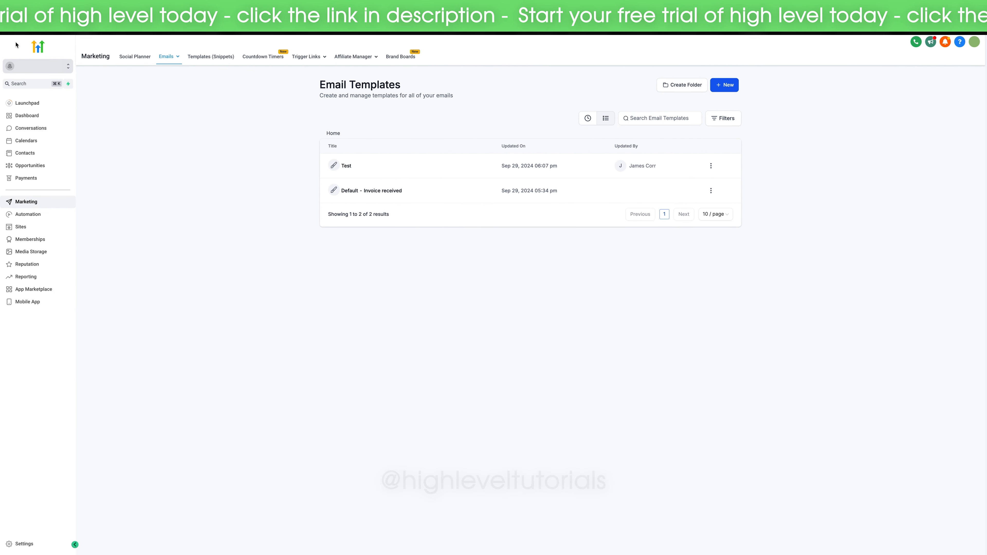
pyautogui.moveTo(170, 58)
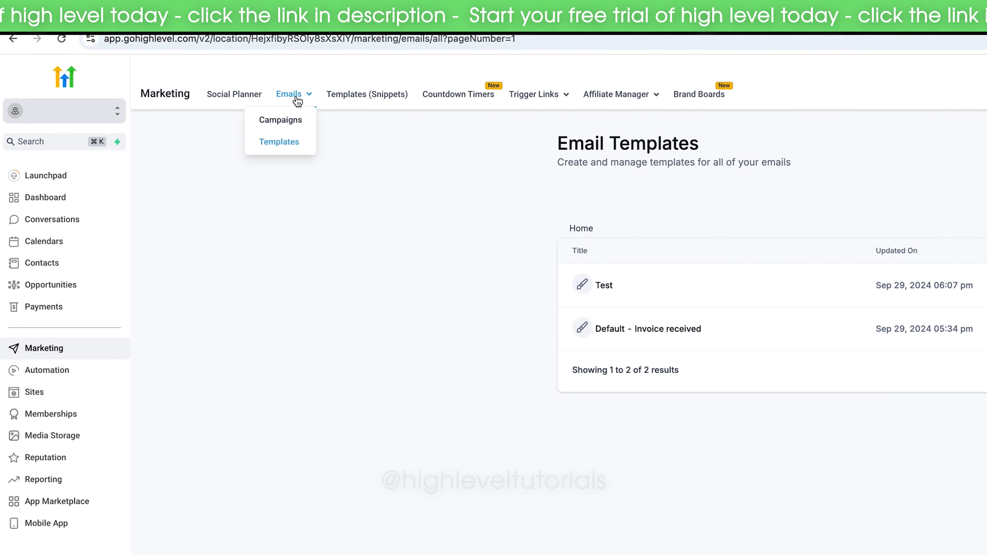
pyautogui.click(297, 124)
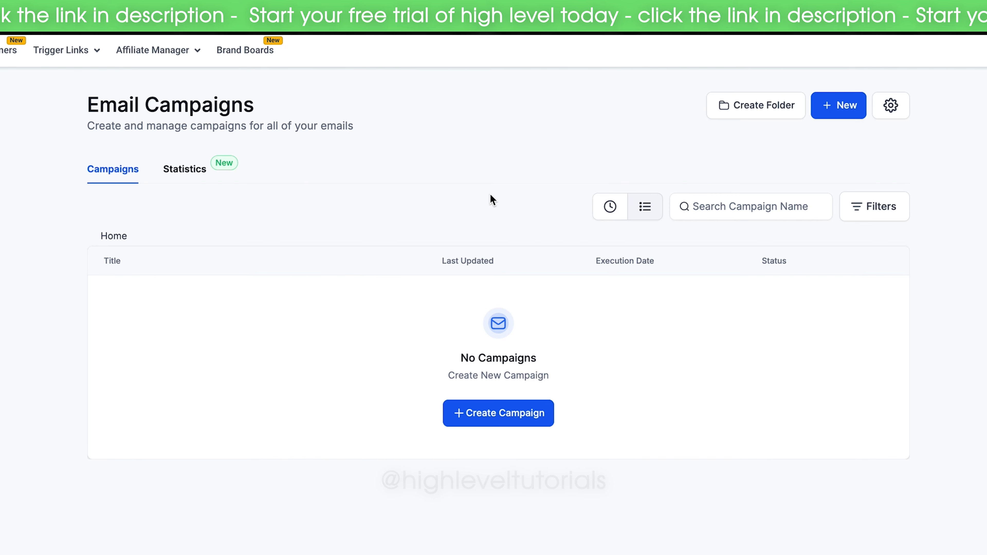
pyautogui.click(510, 427)
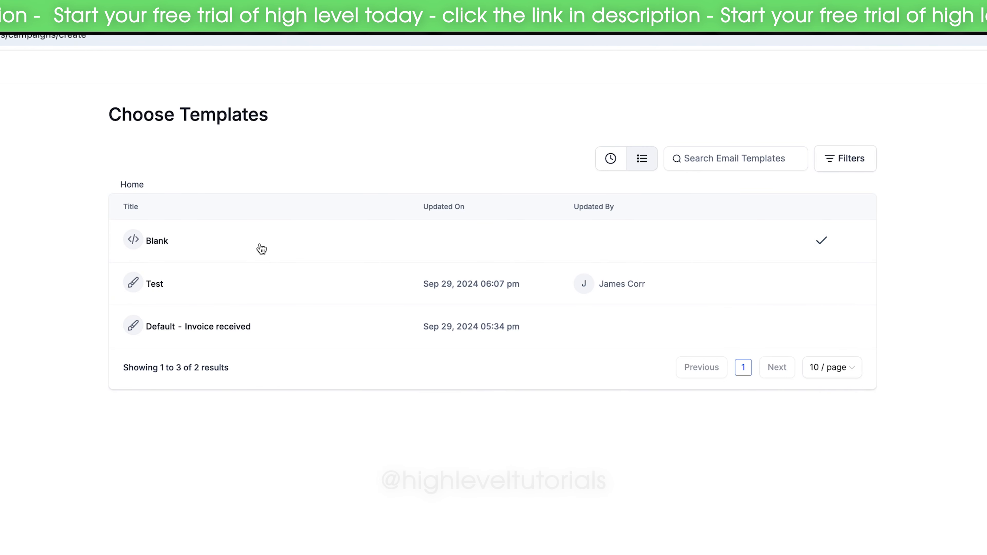
pyautogui.click(163, 285)
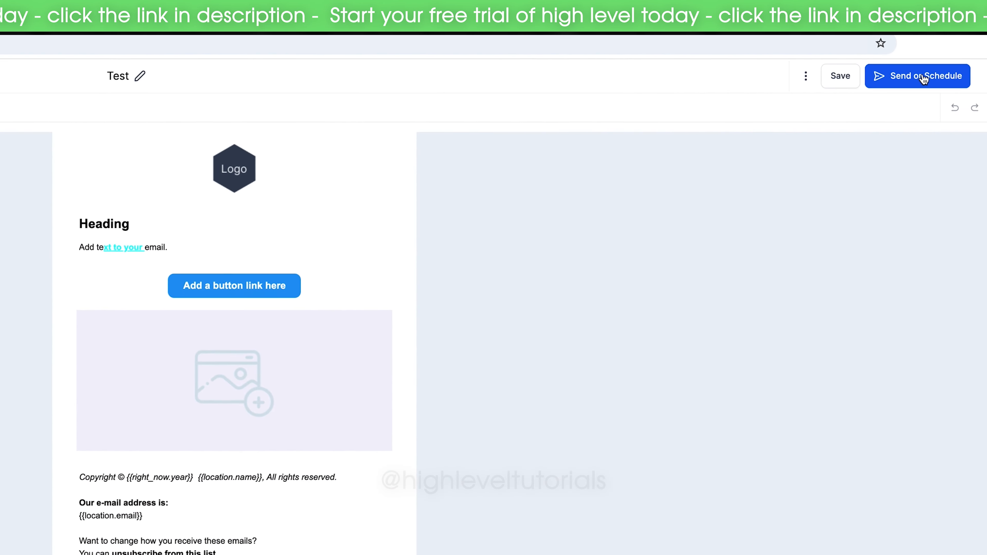
# Open the campaign's sending options and choose Schedule as the delivery method
pyautogui.click(921, 82)
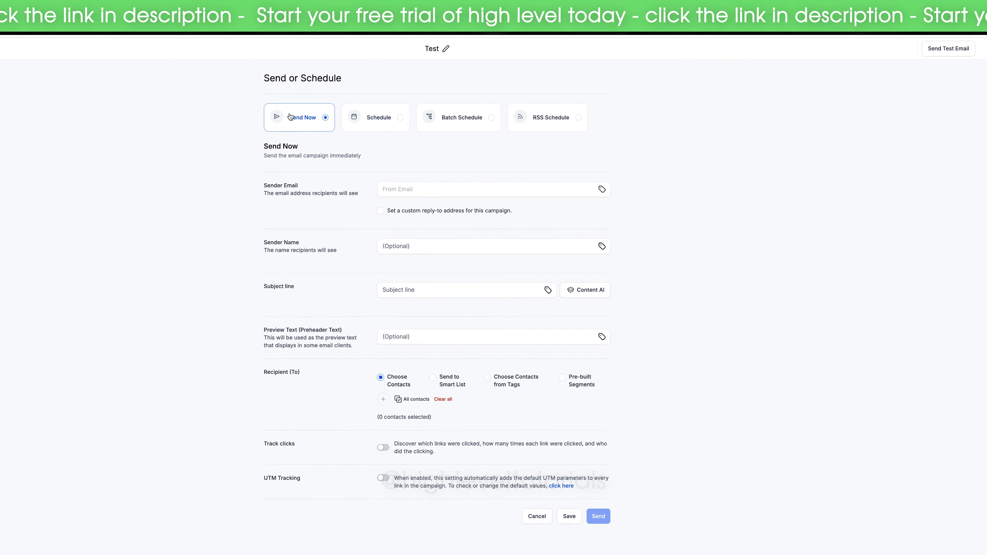
pyautogui.click(381, 117)
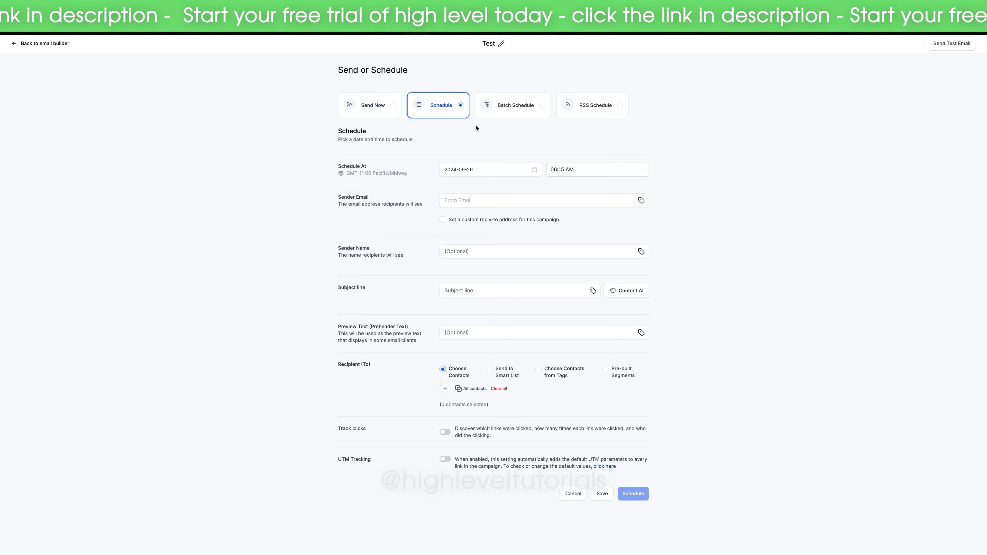
# Look through the Batch Schedule and RSS Schedule options, and set the campaign's delivery method to Send Now
pyautogui.click(503, 115)
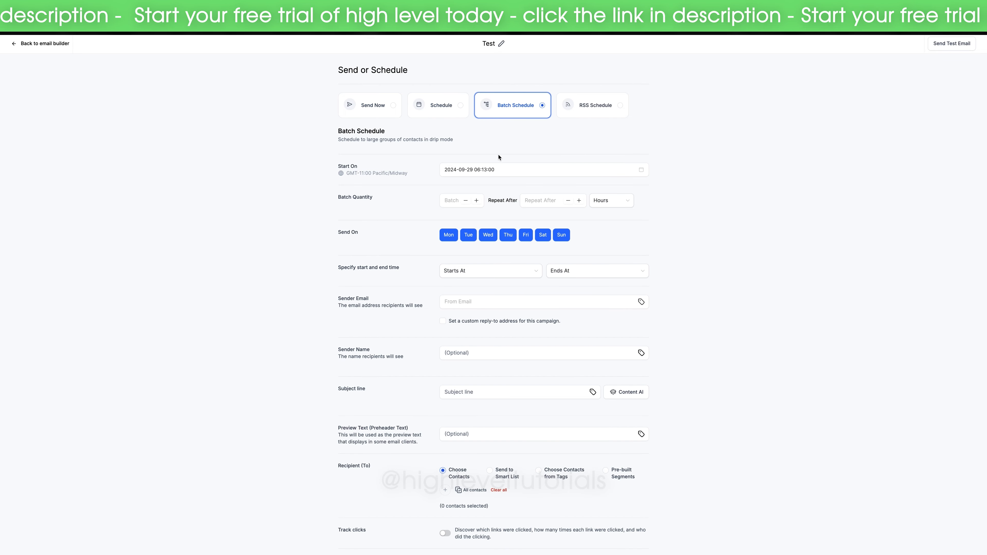
pyautogui.click(589, 114)
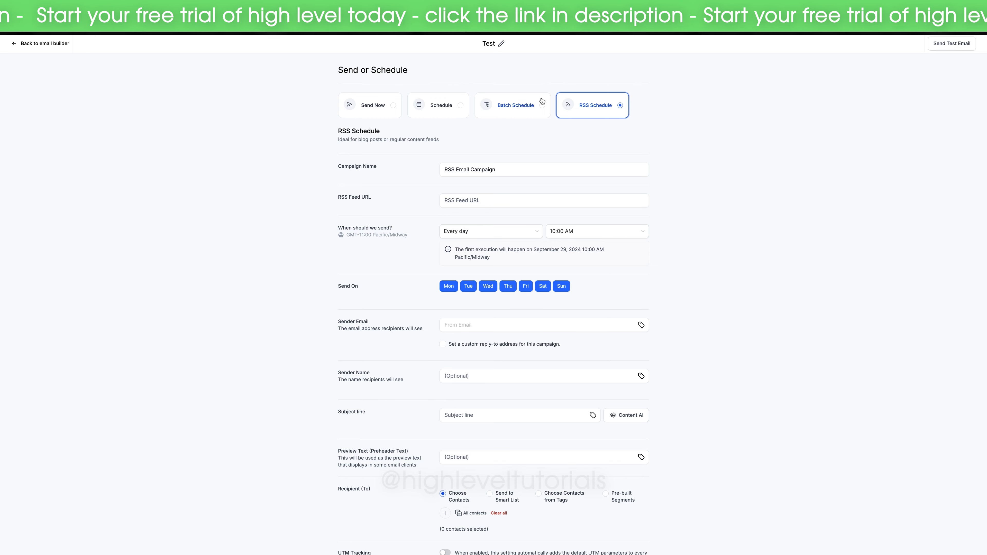
pyautogui.click(385, 112)
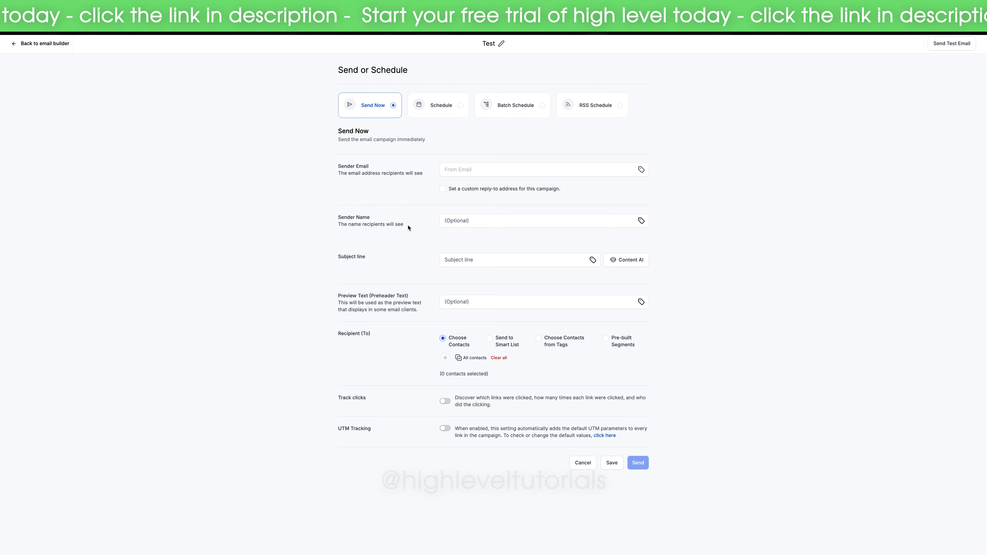
pyautogui.click(479, 221)
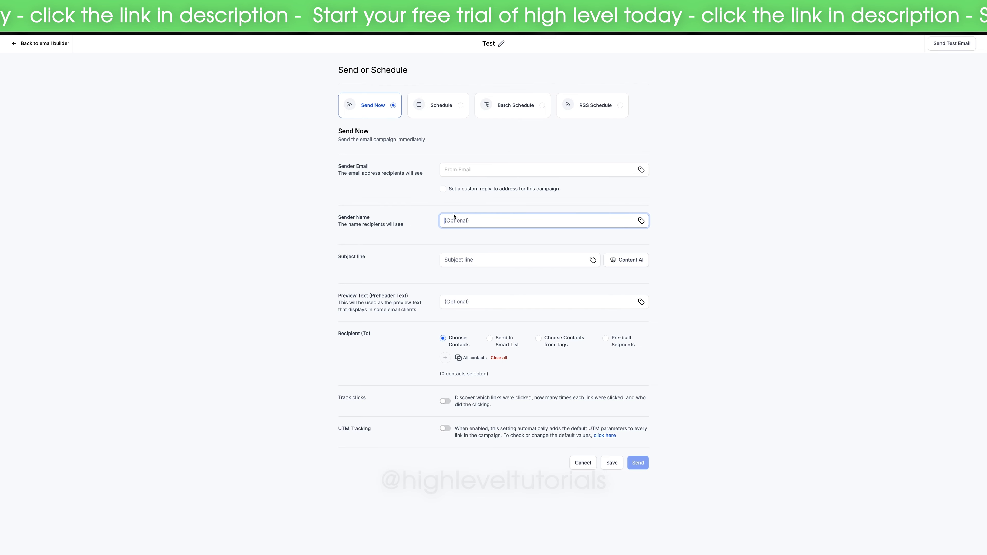
pyautogui.click(414, 215)
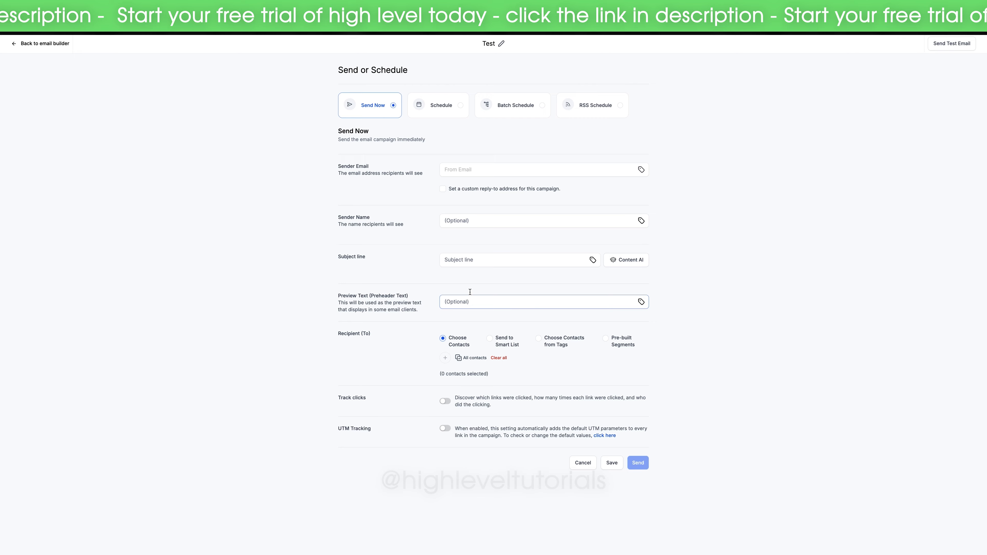
pyautogui.click(470, 259)
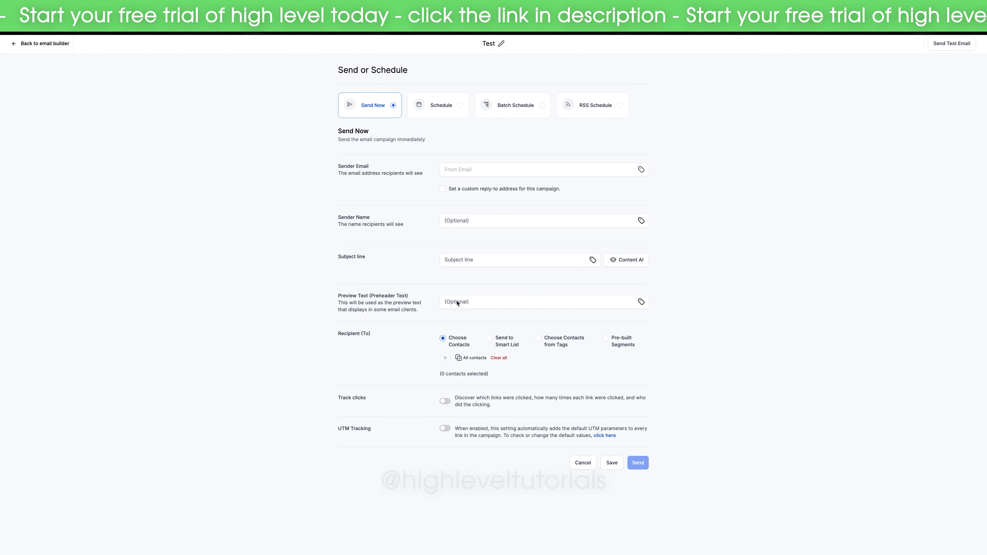
pyautogui.moveTo(339, 333); pyautogui.dragTo(375, 335)
pyautogui.click(374, 335)
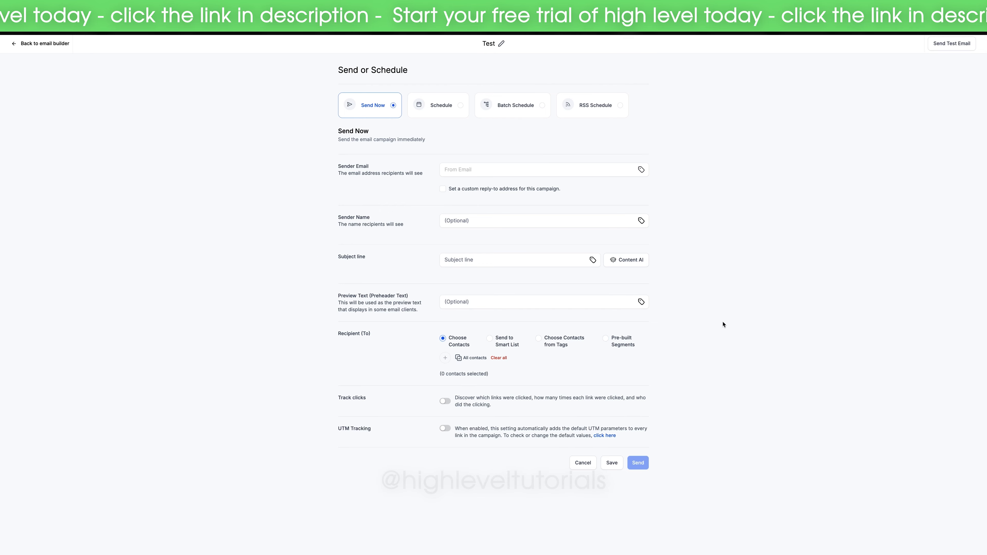
# Add the second contact in the contact list as the campaign's recipient
pyautogui.click(446, 359)
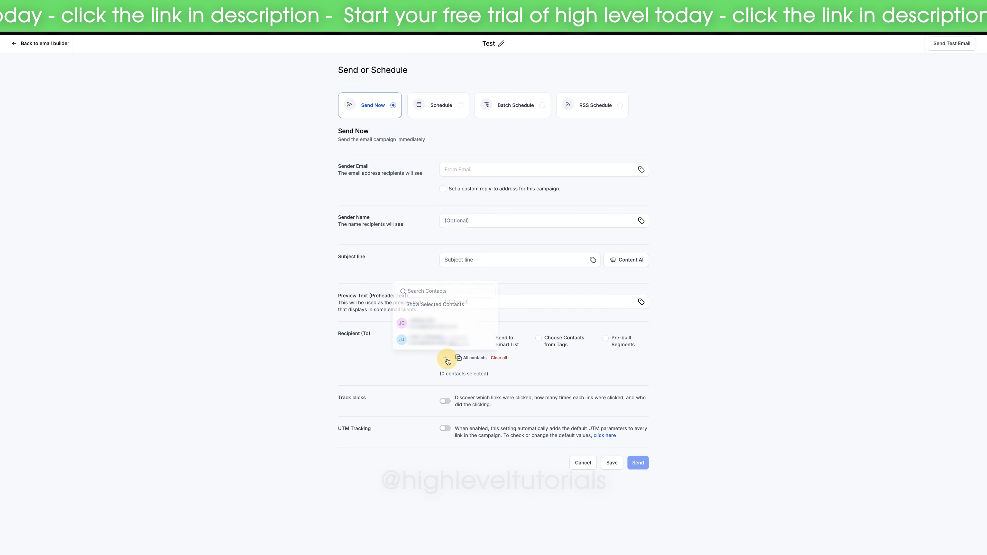
pyautogui.click(441, 342)
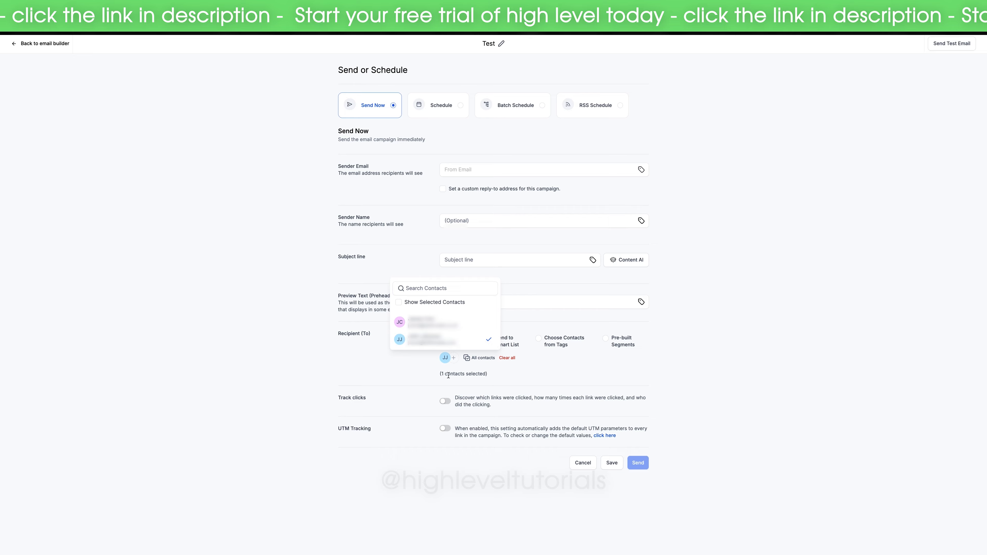
pyautogui.click(294, 416)
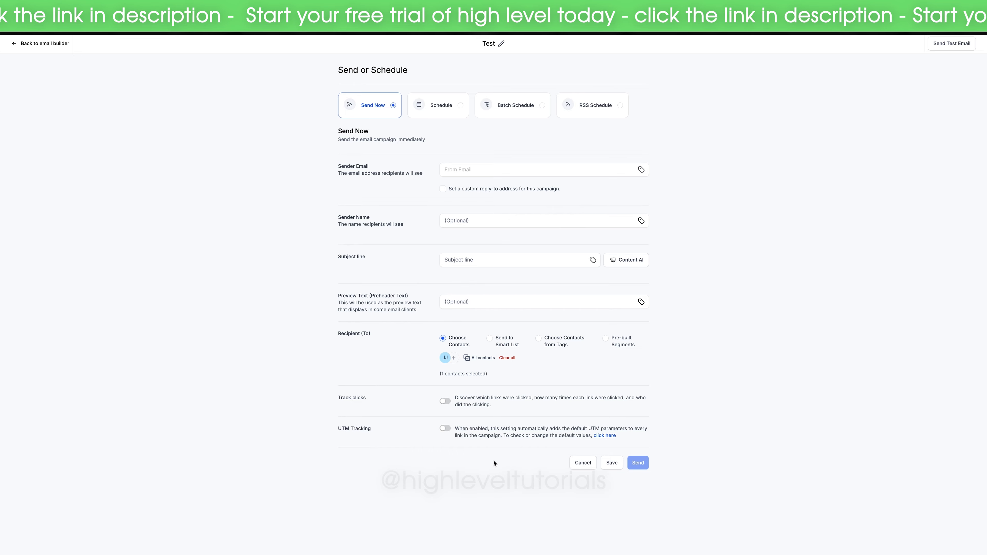
# Enable both click tracking and UTM tracking for the email campaign
pyautogui.click(390, 293)
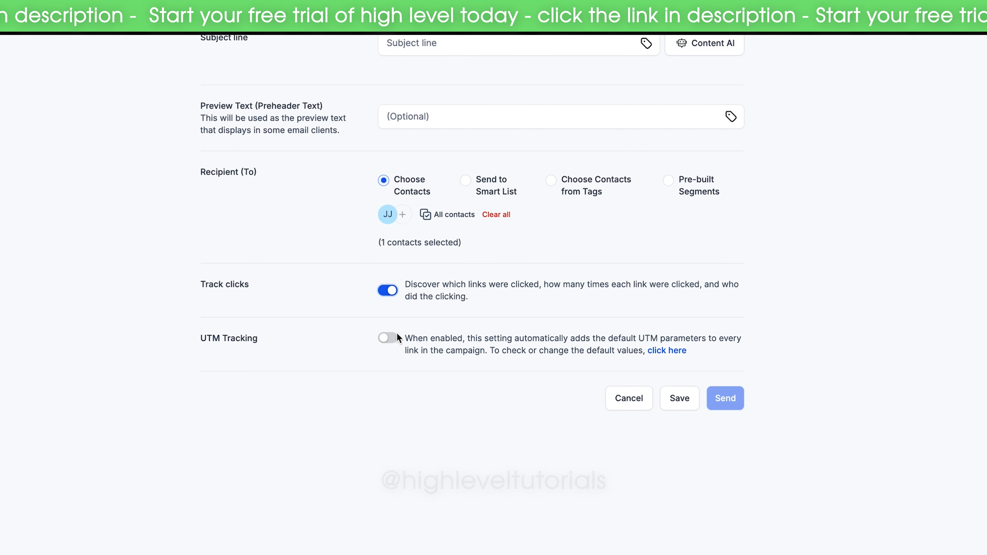
pyautogui.click(389, 337)
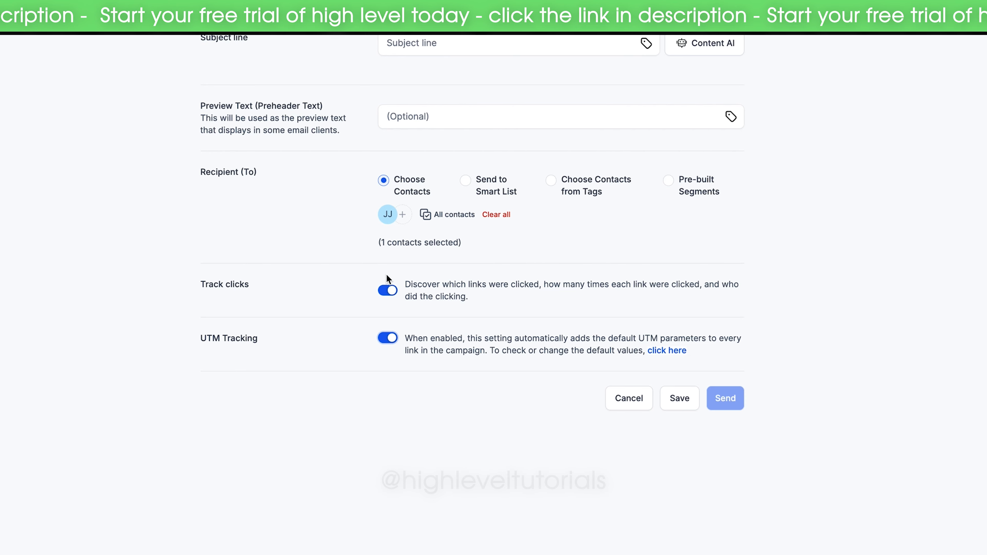